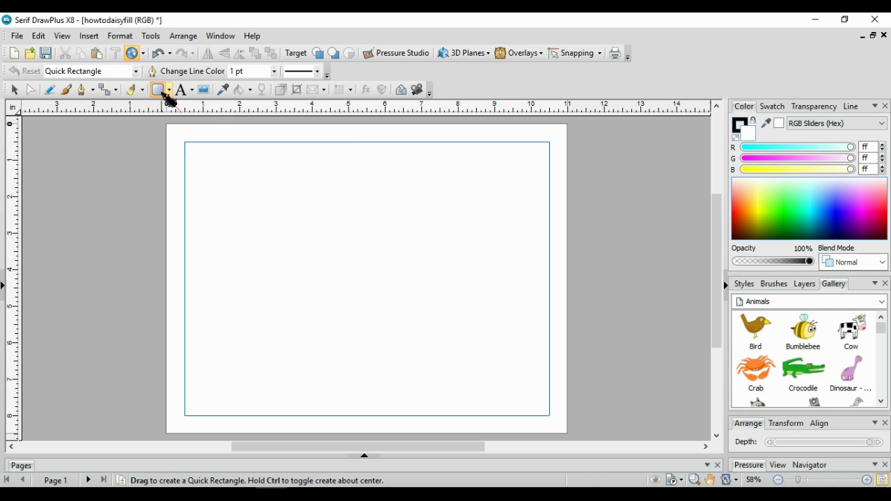
# - Draw a rectangle in the left half of the page and size it to 3 in wide by 3 in high
pyautogui.moveTo(208, 217); pyautogui.dragTo(320, 350)
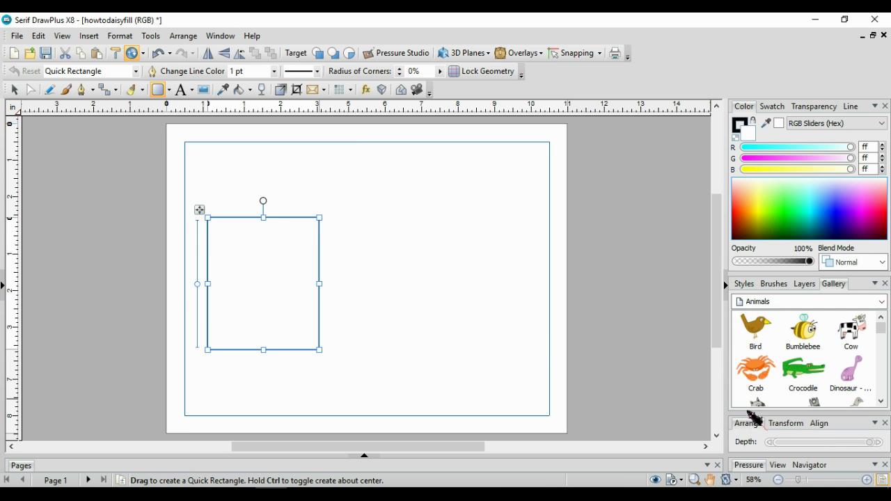
pyautogui.click(786, 424)
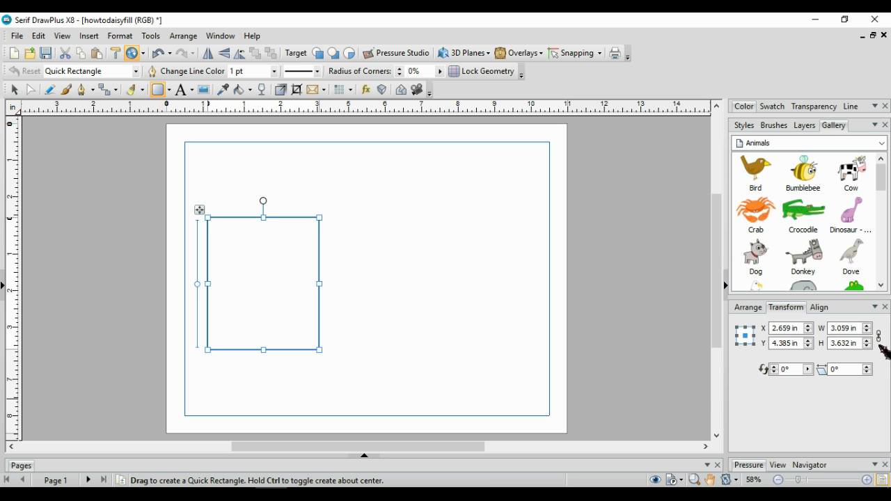
pyautogui.click(837, 330)
pyautogui.write('3')
pyautogui.press('Tab')
pyautogui.write('3')
pyautogui.press('Return')
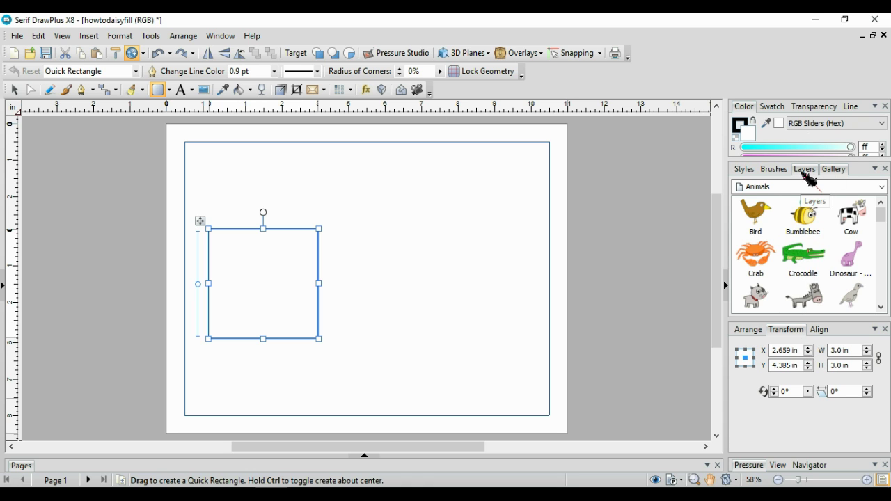
# - Add a new layer above Layer 1 and set the line width to 1.5 pt
pyautogui.click(806, 170)
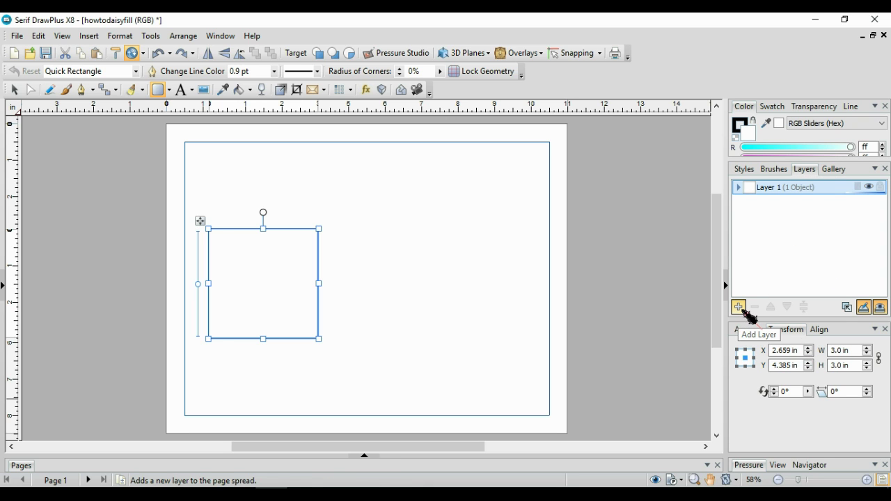
pyautogui.click(739, 307)
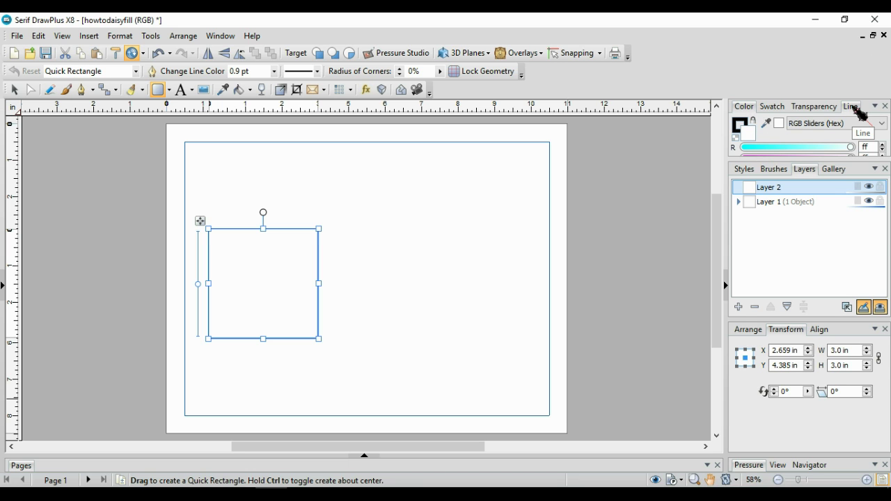
pyautogui.click(851, 106)
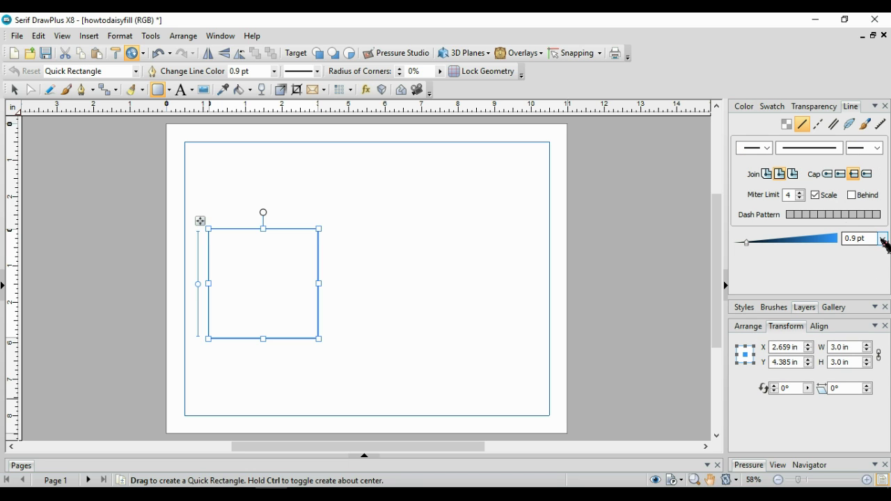
pyautogui.click(883, 239)
pyautogui.click(866, 294)
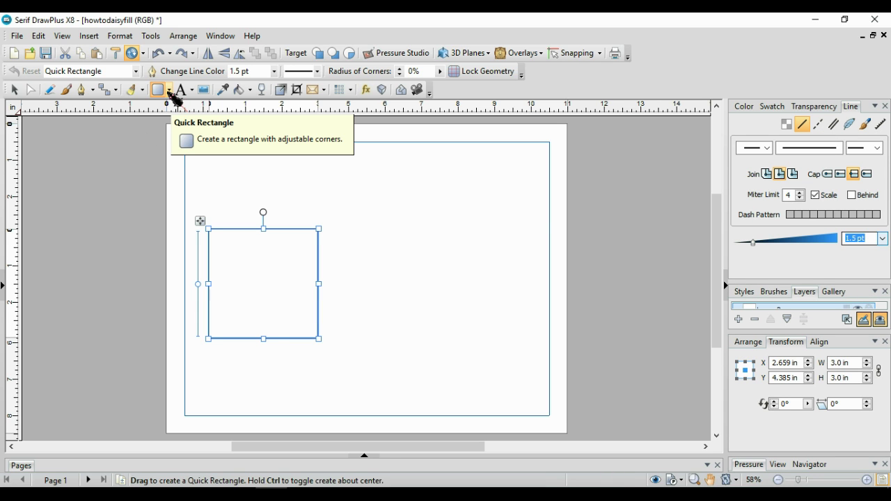
# - Draw a Quick Petal flower about 2 by 1.8 in to the right of the square and adjust it to 6 petals
pyautogui.click(170, 91)
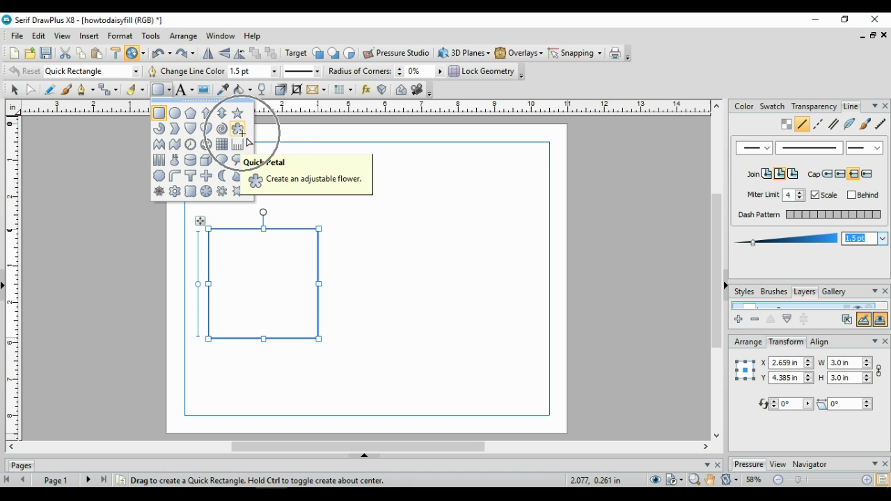
pyautogui.click(243, 133)
pyautogui.moveTo(411, 244); pyautogui.dragTo(484, 311)
pyautogui.moveTo(428, 237); pyautogui.dragTo(421, 243)
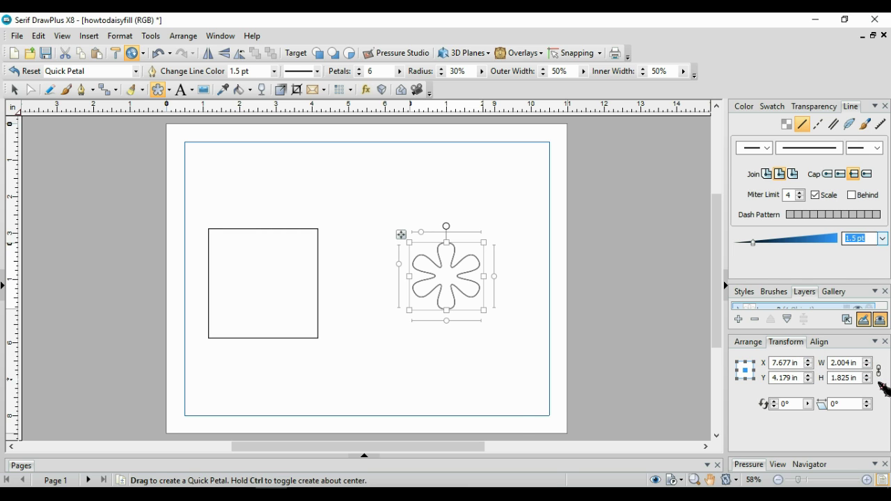
# - Set the flower's width to 1.575 in and its height to 1.5 in
pyautogui.doubleClick(836, 363)
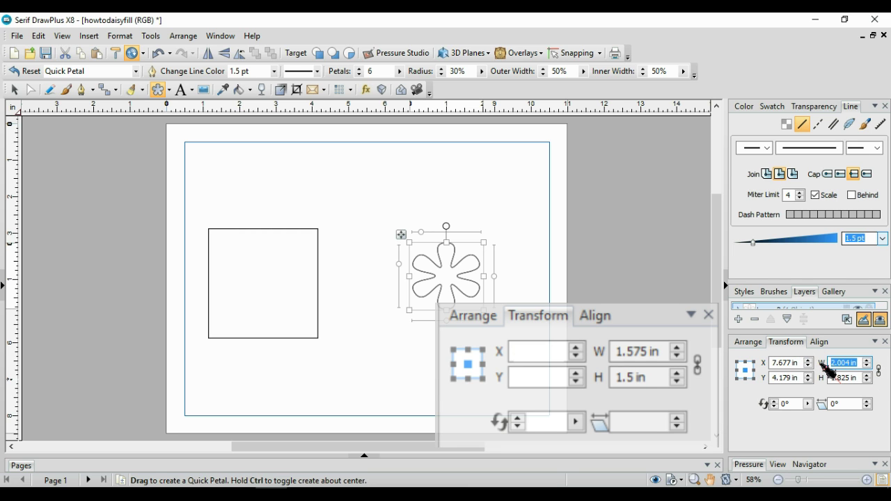
pyautogui.write('1')
pyautogui.press('Return')
pyautogui.write('1.5')
pyautogui.press('Return')
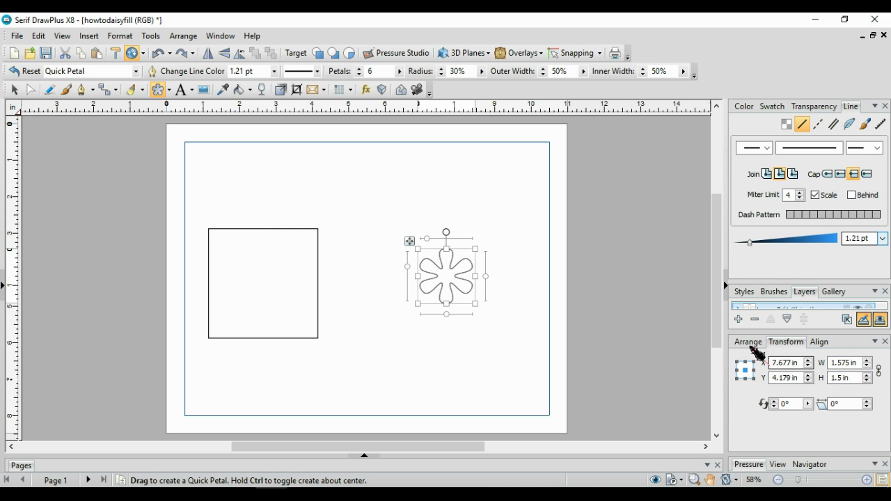
# - Create a yellow-filled circle measuring 0.5 by 0.5 in over the flower, using the Quick Ellipse tool
pyautogui.click(170, 89)
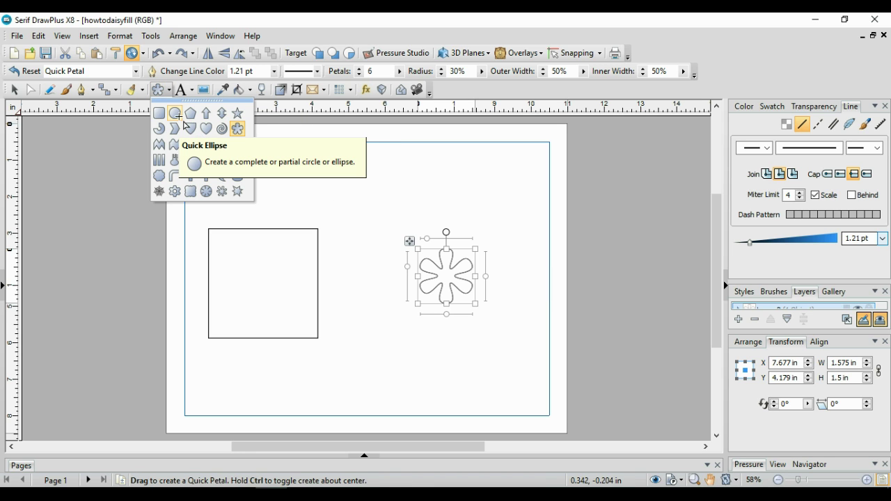
pyautogui.click(178, 116)
pyautogui.moveTo(438, 270); pyautogui.dragTo(462, 293)
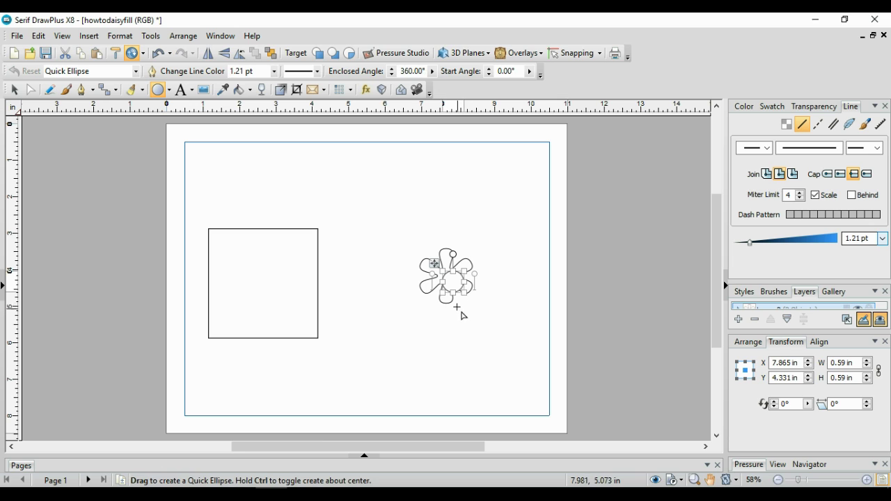
pyautogui.click(828, 363)
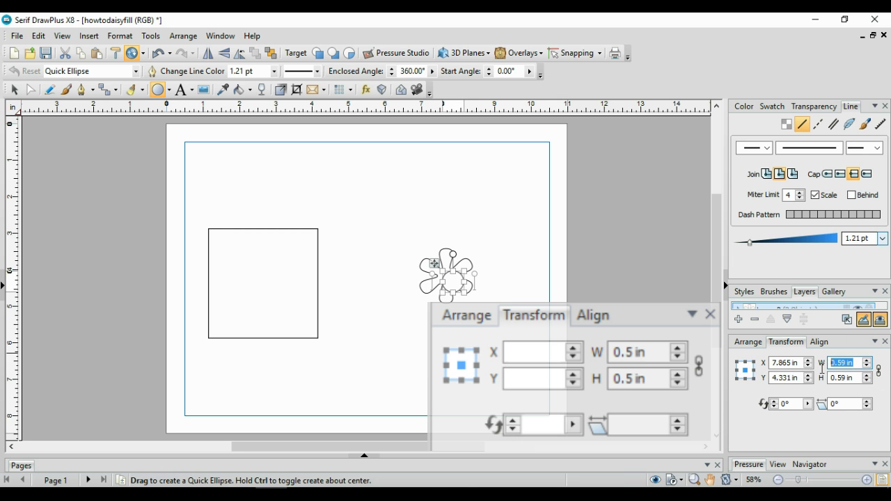
pyautogui.click(859, 378)
pyautogui.write('.5')
pyautogui.press('Return')
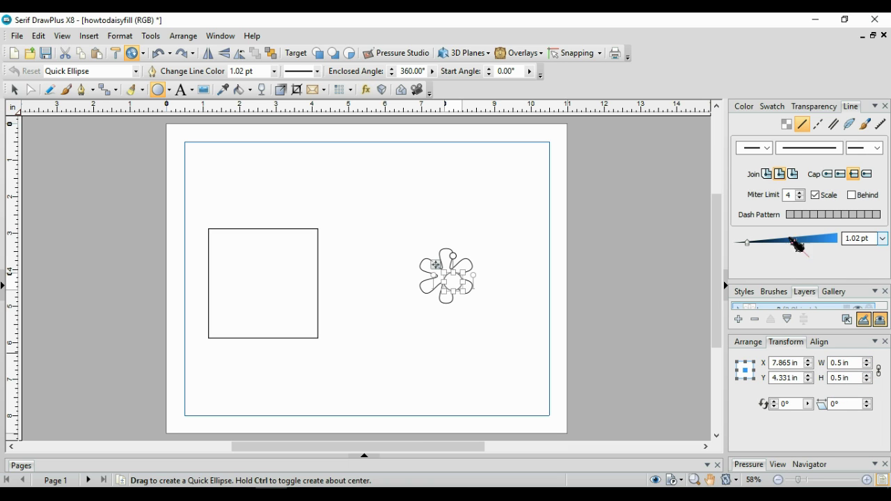
pyautogui.click(771, 109)
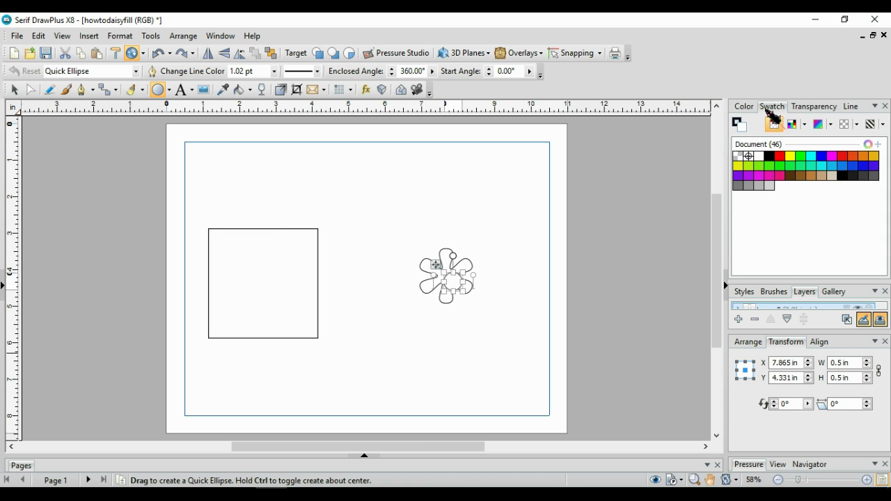
pyautogui.click(793, 158)
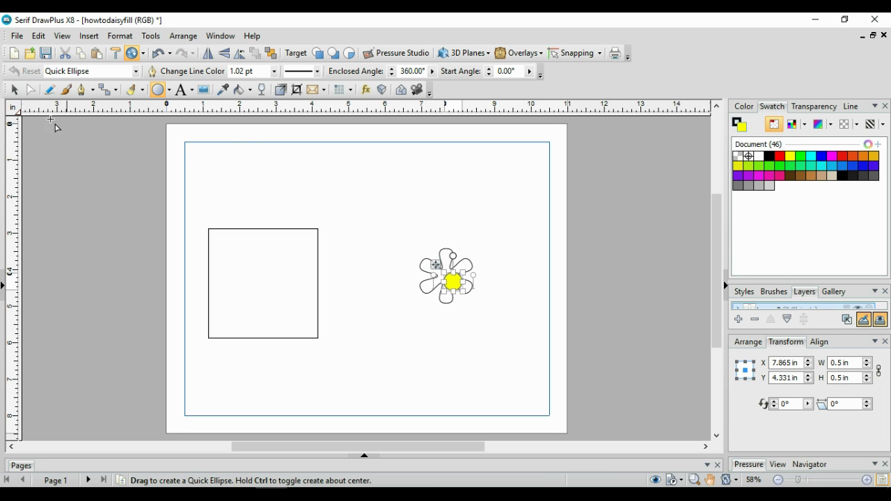
# - Center the yellow circle and the flower on each other vertically and horizontally, and group them as one daisy
pyautogui.click(14, 90)
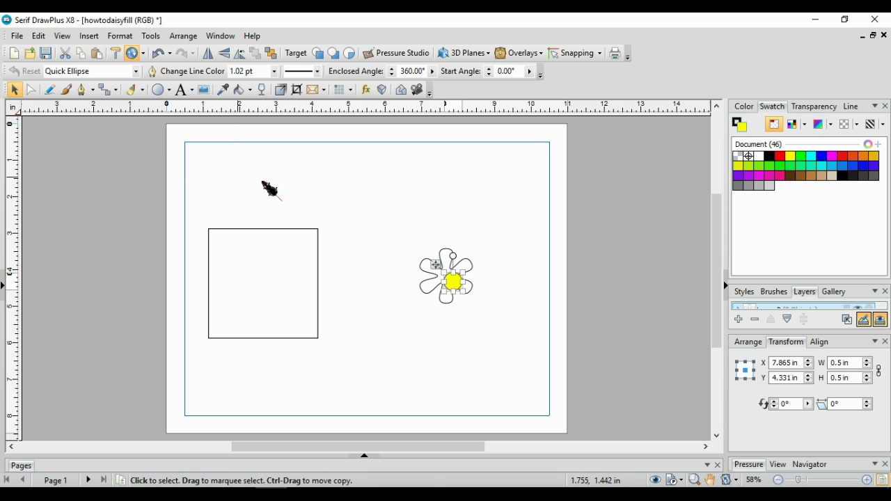
pyautogui.moveTo(408, 232); pyautogui.dragTo(609, 329)
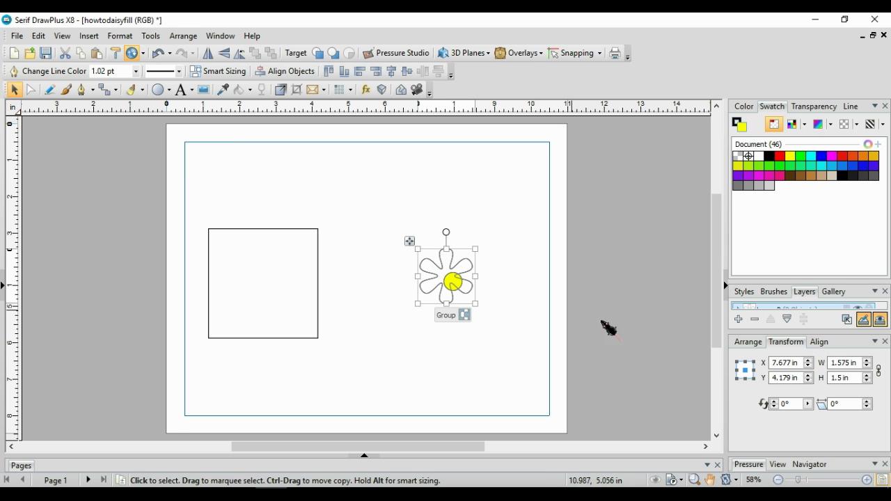
pyautogui.click(826, 346)
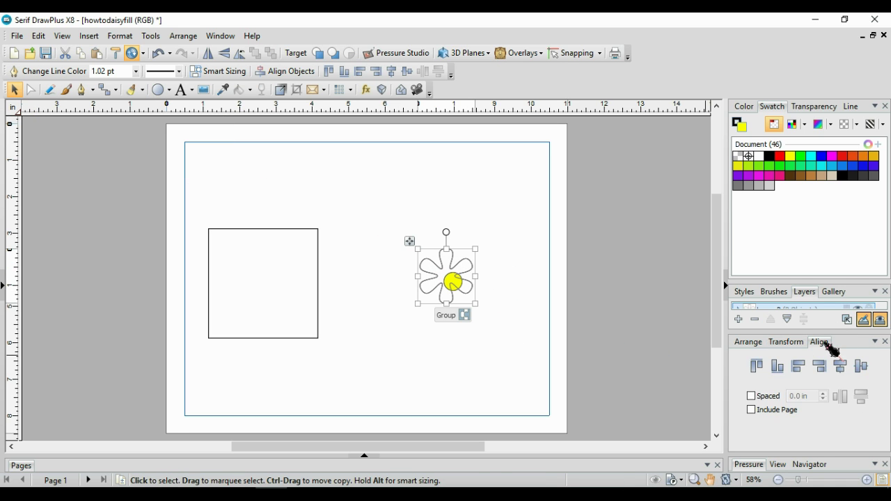
pyautogui.click(862, 368)
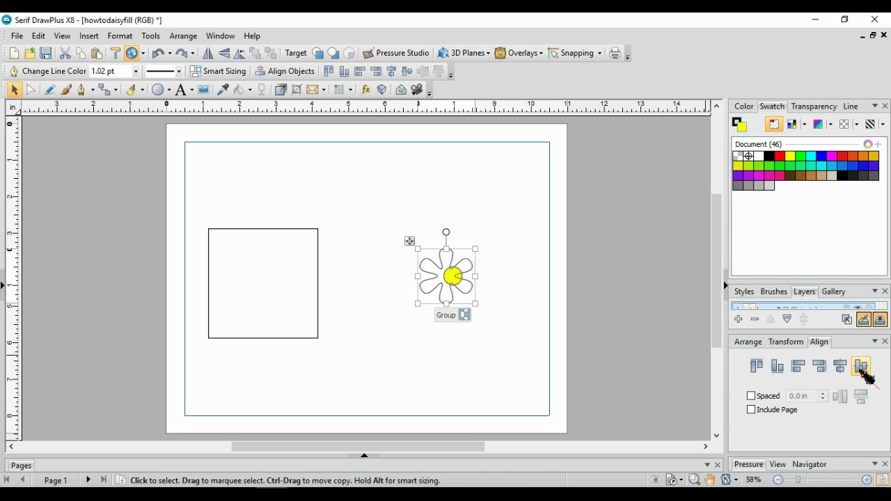
pyautogui.click(842, 367)
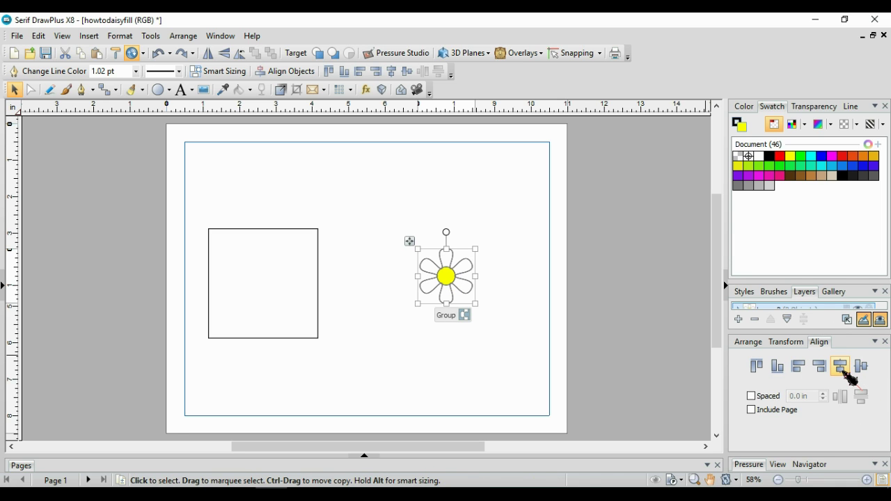
pyautogui.click(451, 319)
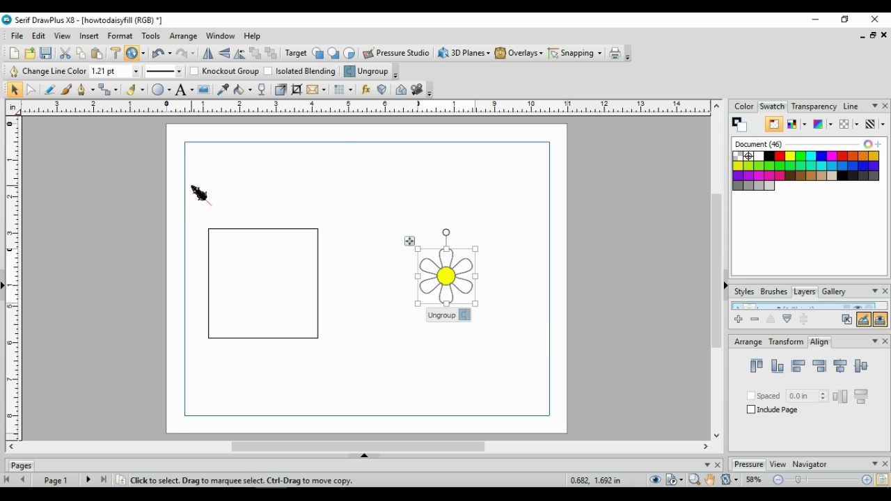
# - Draw a green ellipse about 0.9 by 4.5 in between the square and the daisy, and convert it to curves
pyautogui.click(159, 91)
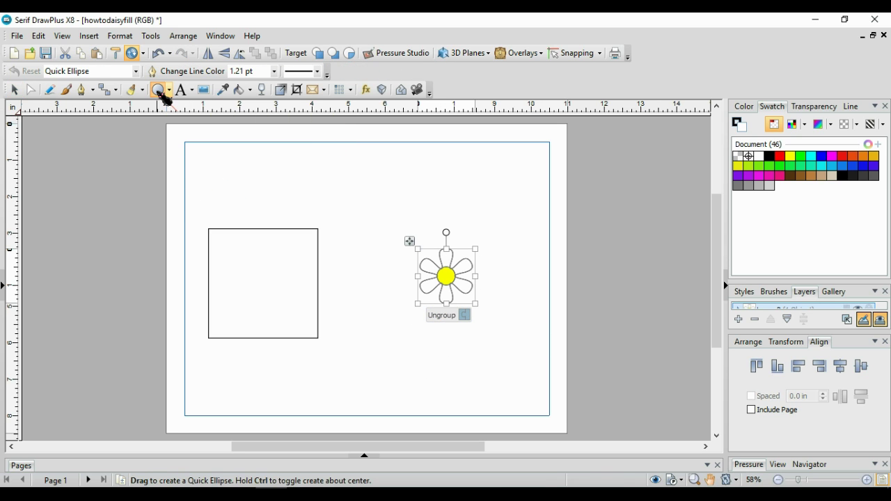
pyautogui.moveTo(340, 200); pyautogui.dragTo(372, 363)
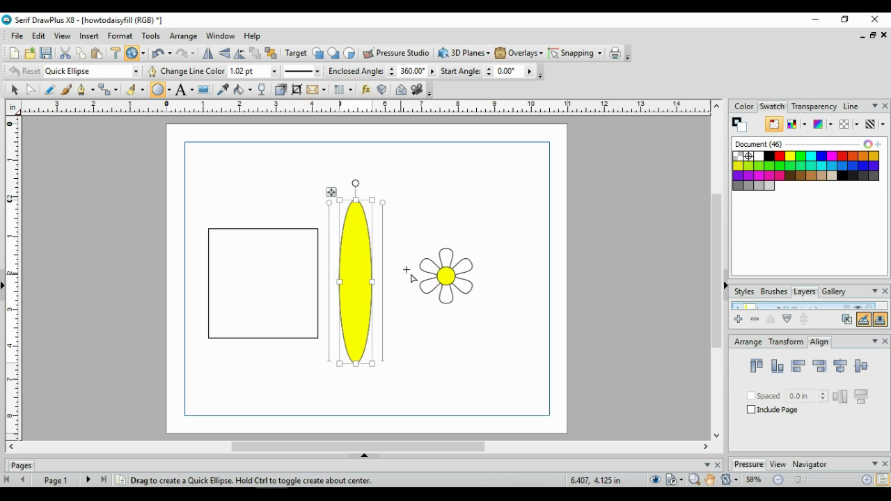
pyautogui.click(806, 164)
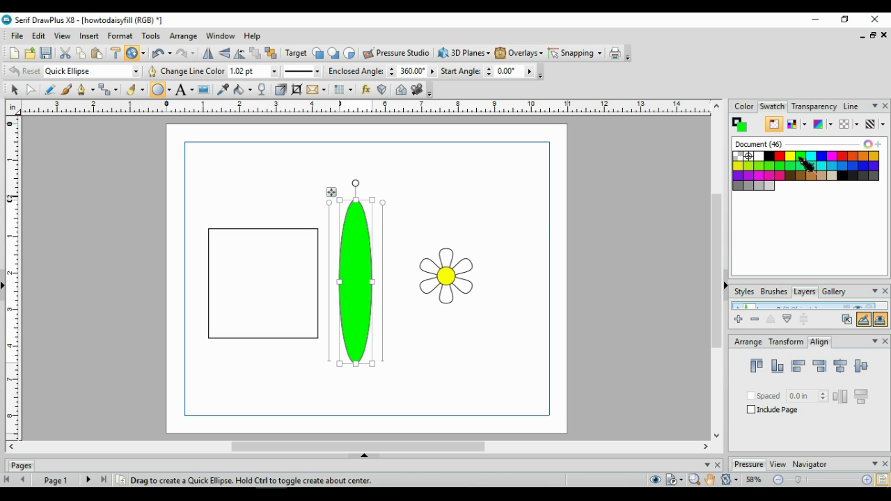
pyautogui.click(748, 342)
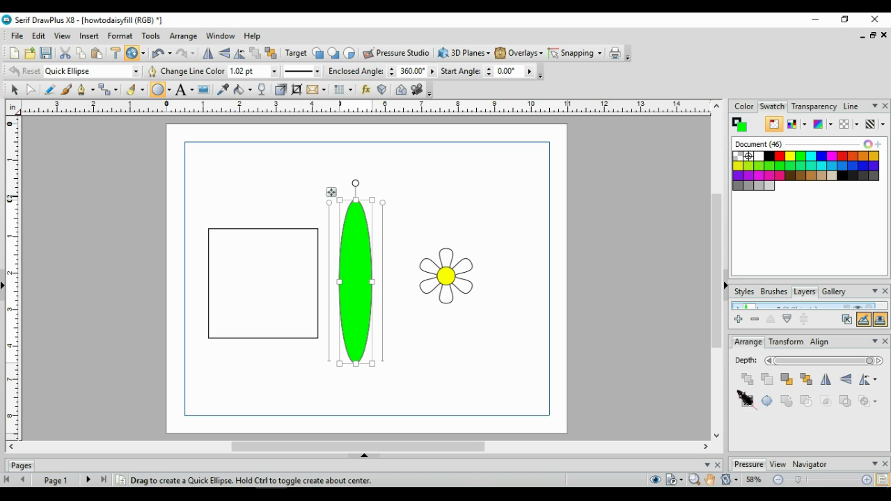
pyautogui.click(767, 401)
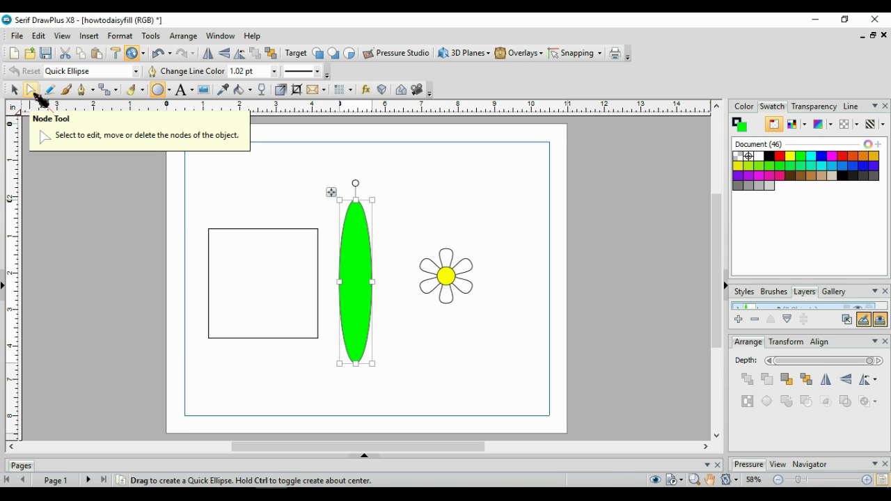
# - Turn the green ellipse's top and bottom nodes into sharp corners and retract their handles to form a pointed leaf
pyautogui.click(32, 91)
pyautogui.click(357, 206)
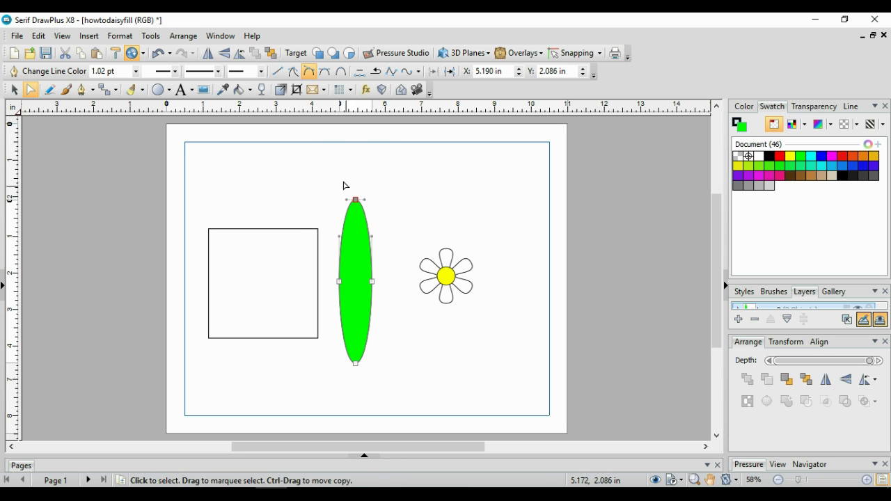
pyautogui.click(294, 75)
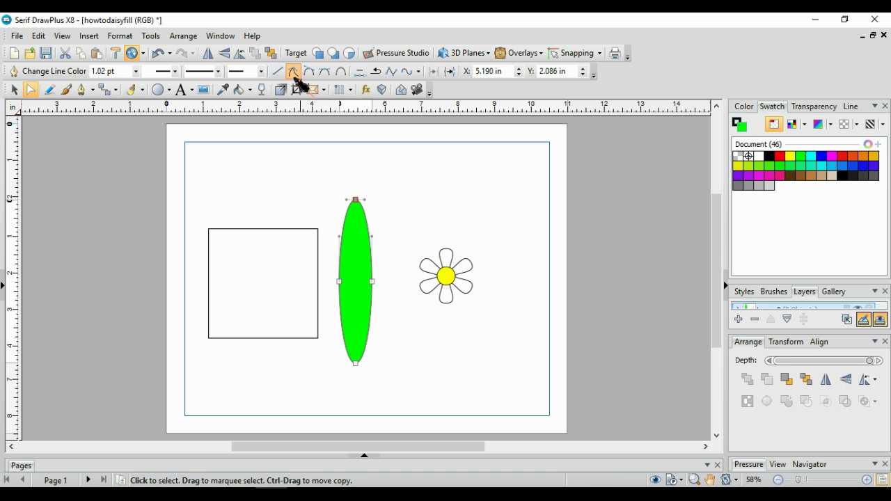
pyautogui.moveTo(365, 204); pyautogui.dragTo(339, 236)
pyautogui.click(356, 364)
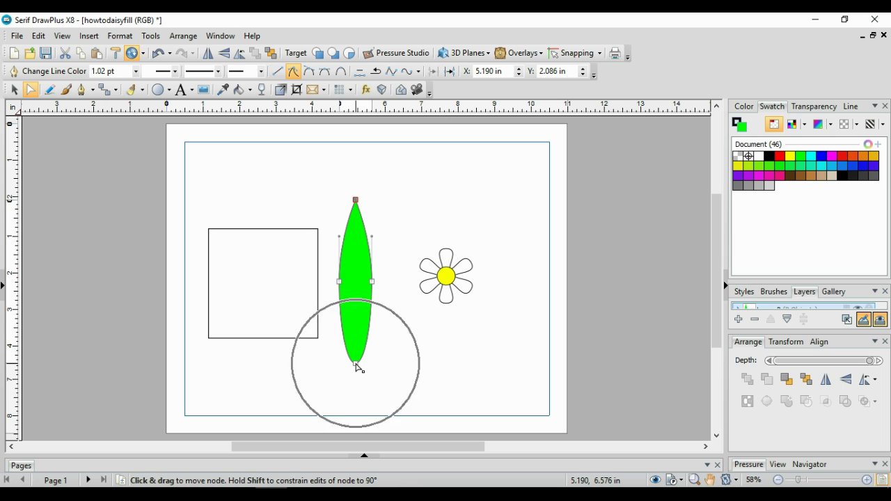
pyautogui.click(293, 72)
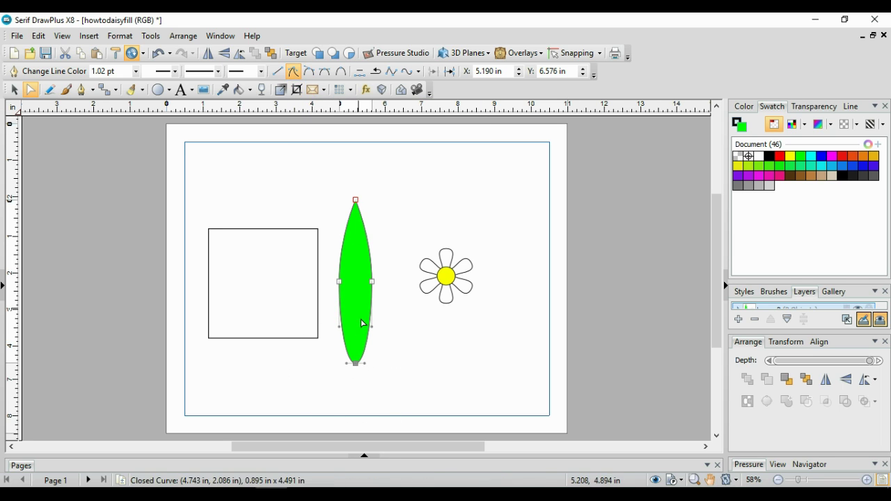
pyautogui.moveTo(367, 365)
pyautogui.mouseDown()
pyautogui.moveTo(349, 364)
pyautogui.moveTo(357, 365)
pyautogui.mouseUp()
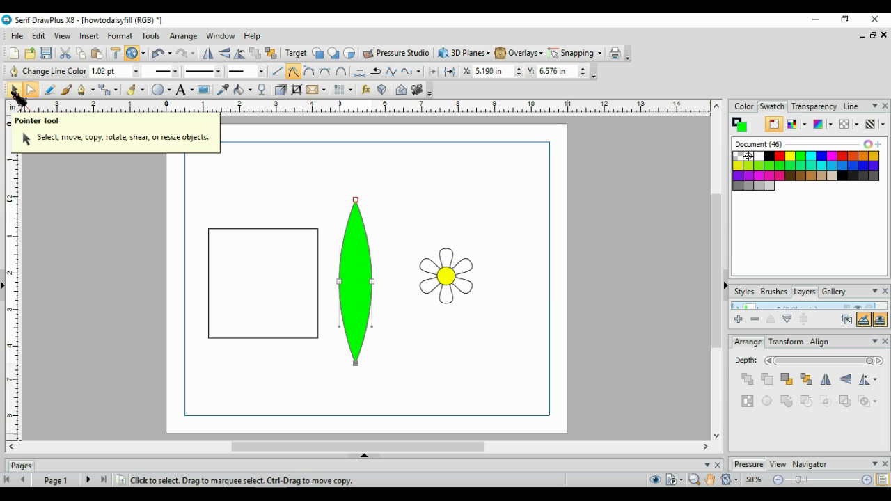
# - Resize the green leaf to 0.4 in wide and 1.7 in high
pyautogui.click(14, 96)
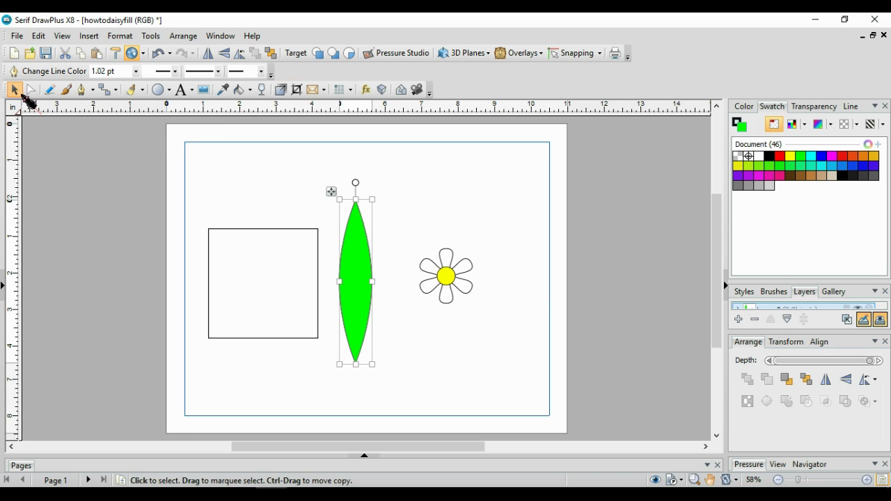
pyautogui.click(793, 344)
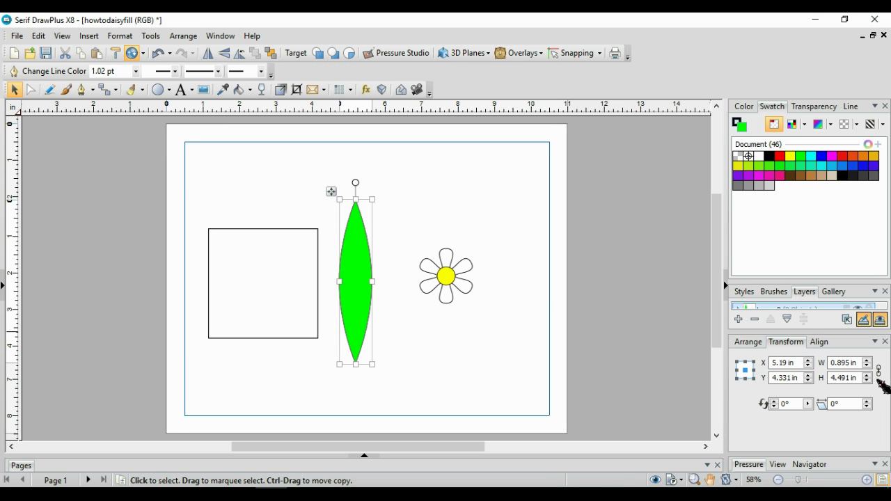
pyautogui.write('.4')
pyautogui.press('Tab')
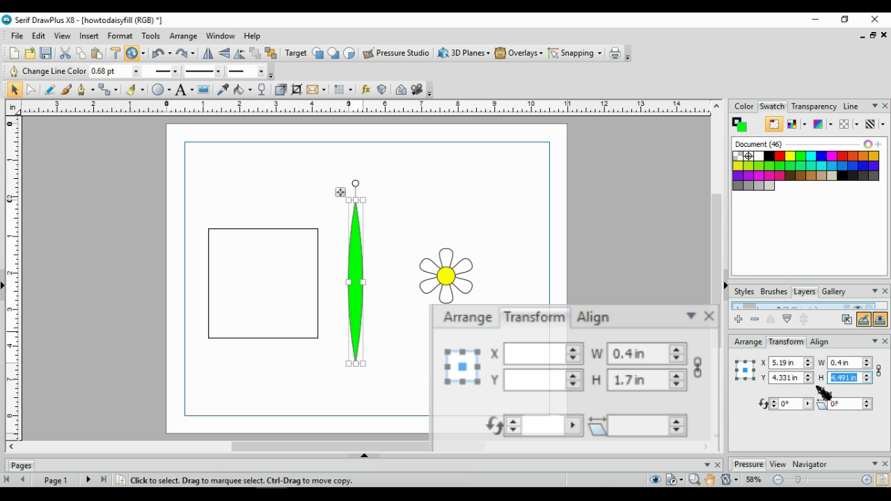
pyautogui.write('1.7')
pyautogui.press('Return')
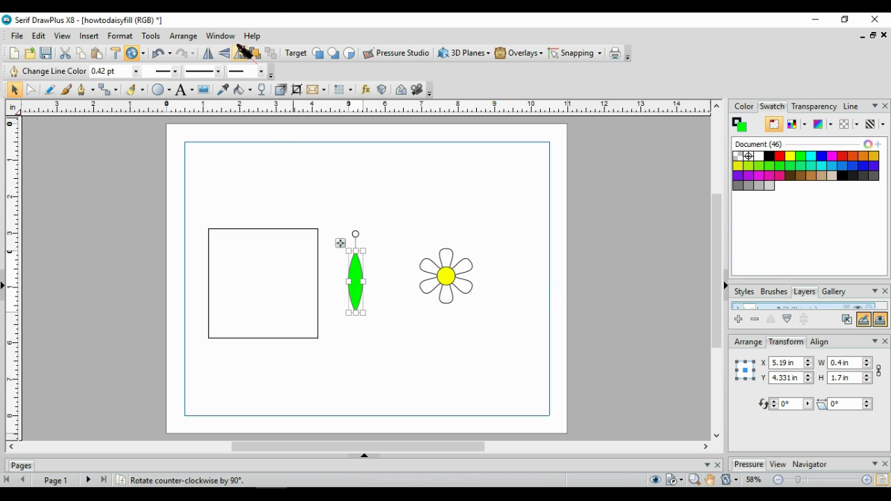
# - Rotate the green leaf counter-clockwise by 30°
pyautogui.click(184, 41)
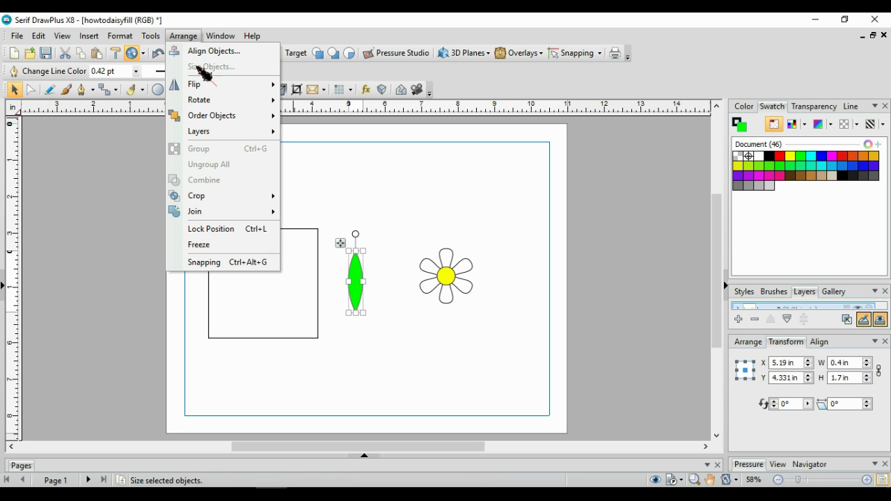
pyautogui.moveTo(207, 104)
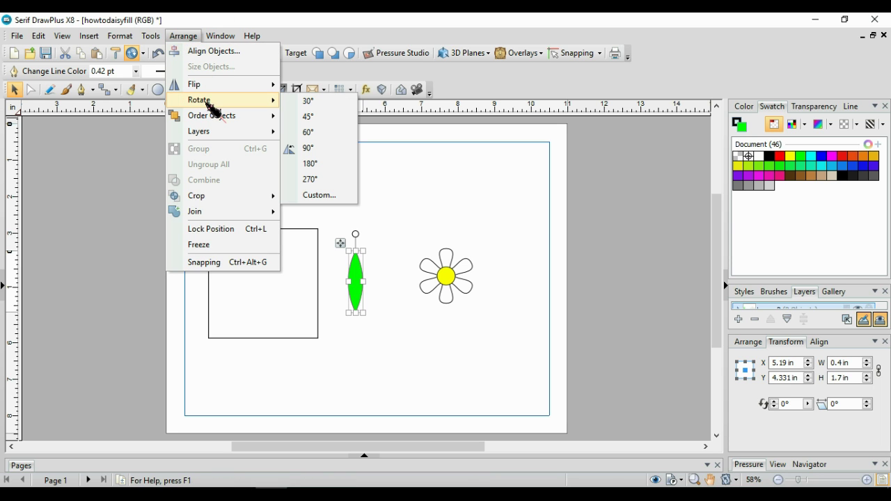
pyautogui.click(308, 105)
# - Center the leaf and the daisy on each other vertically and horizontally, and group them
pyautogui.moveTo(314, 188); pyautogui.dragTo(514, 380)
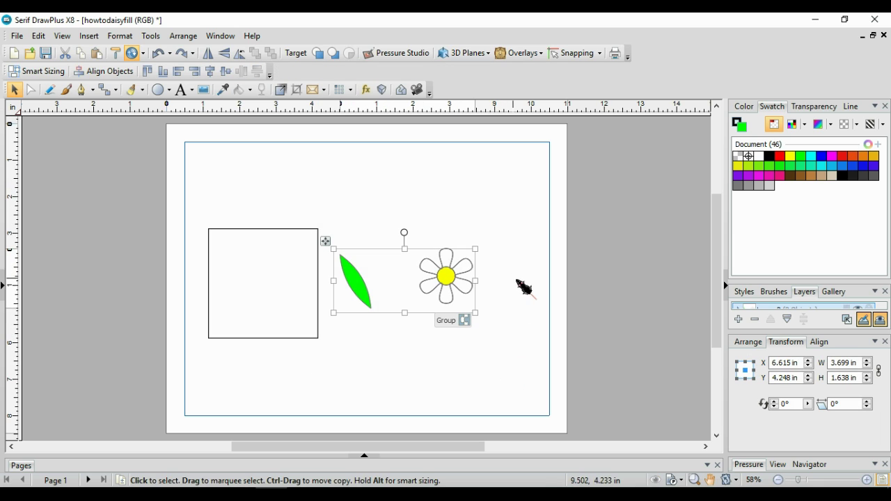
pyautogui.click(830, 345)
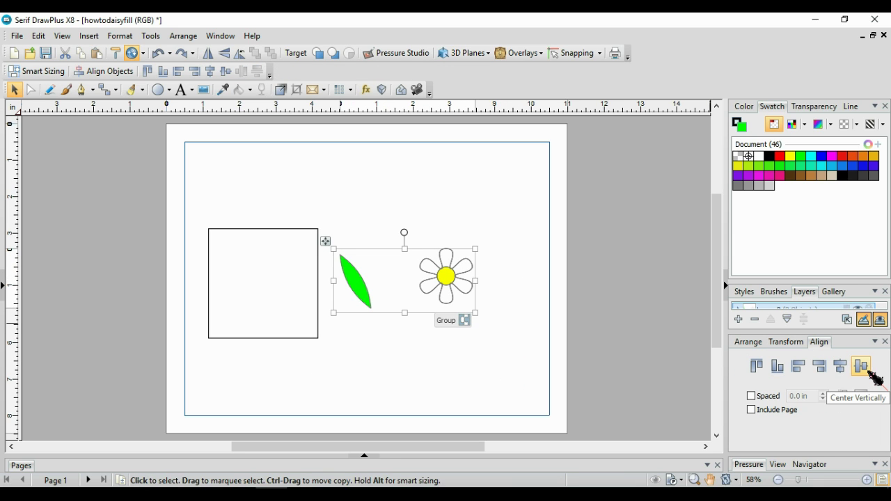
pyautogui.click(860, 366)
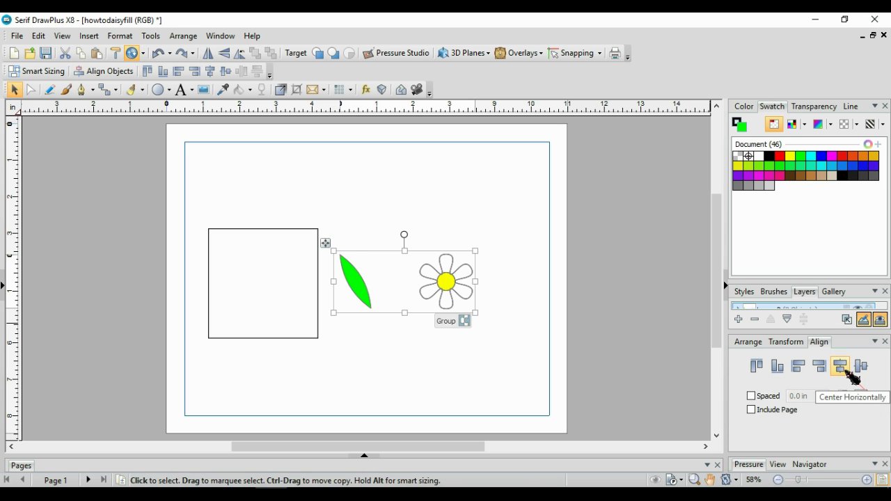
pyautogui.click(846, 372)
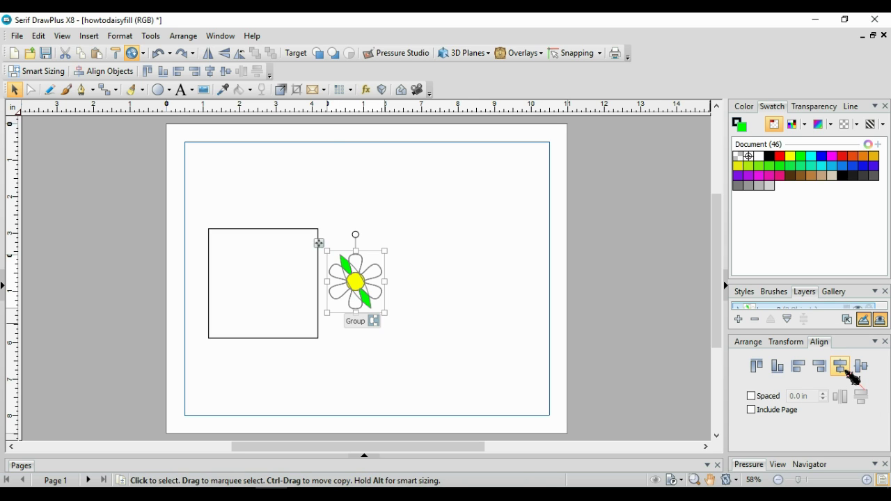
pyautogui.click(357, 328)
# - Move the daisy-and-leaf group into the square's upper-left corner and place a pasted copy in its lower-right corner
pyautogui.moveTo(360, 283); pyautogui.dragTo(241, 258)
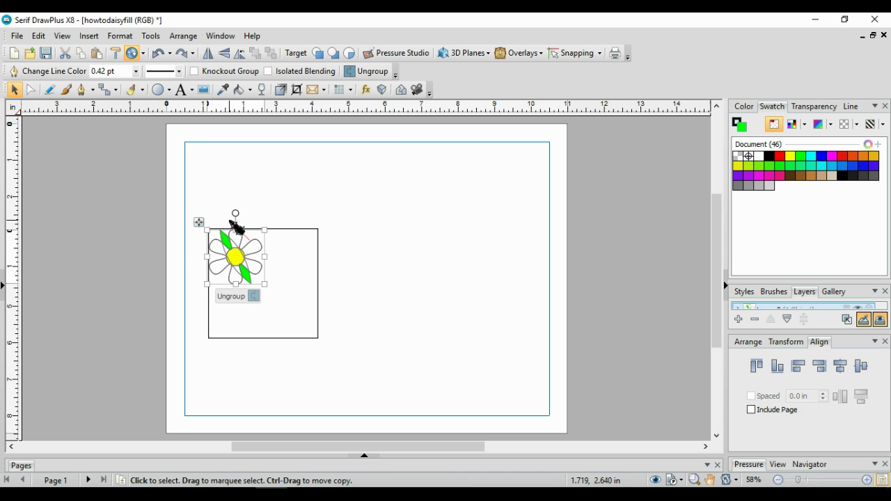
pyautogui.click(40, 37)
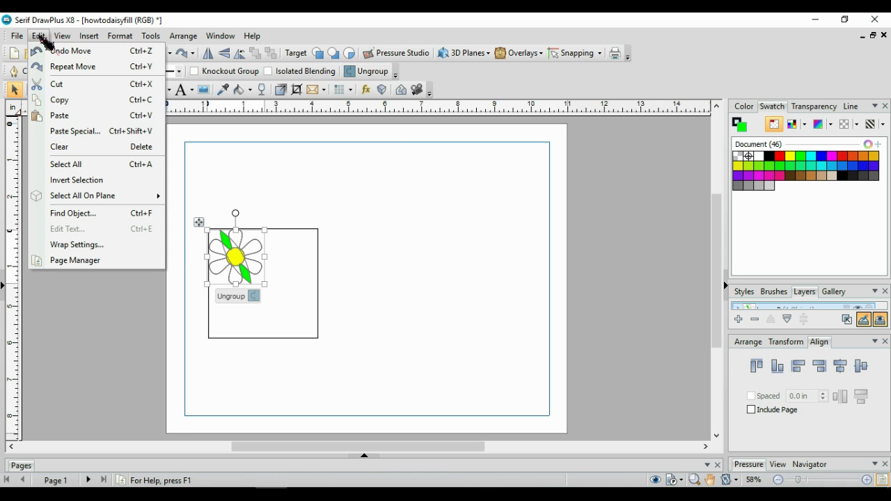
pyautogui.click(60, 102)
pyautogui.click(42, 39)
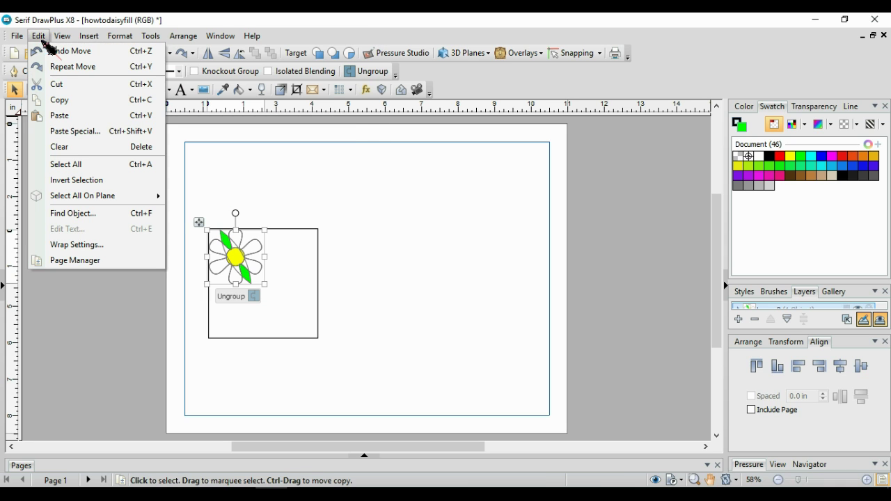
pyautogui.click(62, 114)
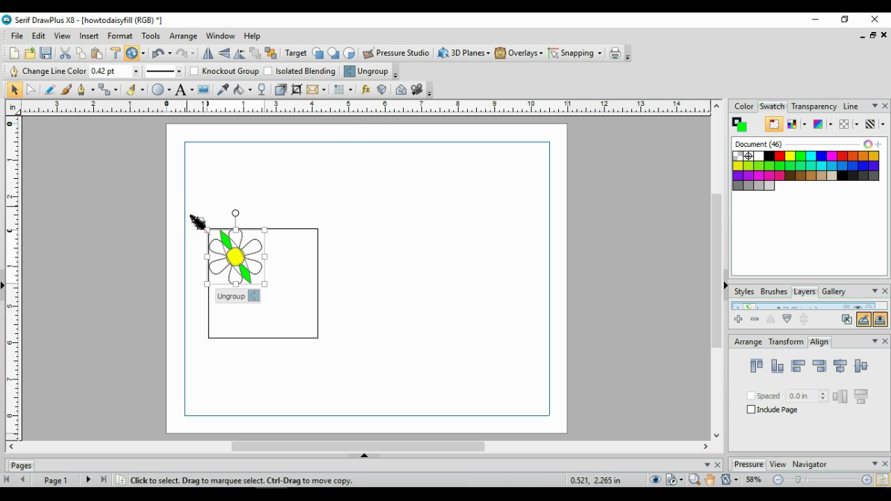
pyautogui.moveTo(200, 226); pyautogui.dragTo(256, 280)
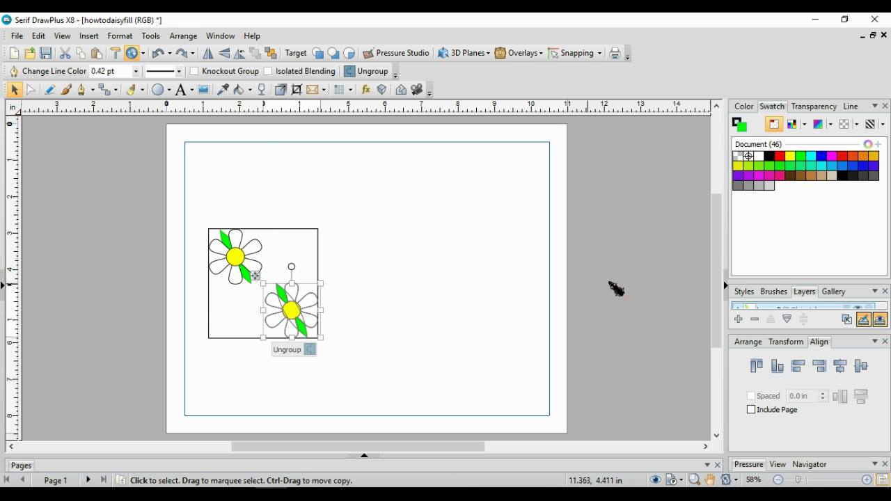
# - Hide Layer 1, which holds the square, and make Layer 2 the active layer
pyautogui.click(818, 300)
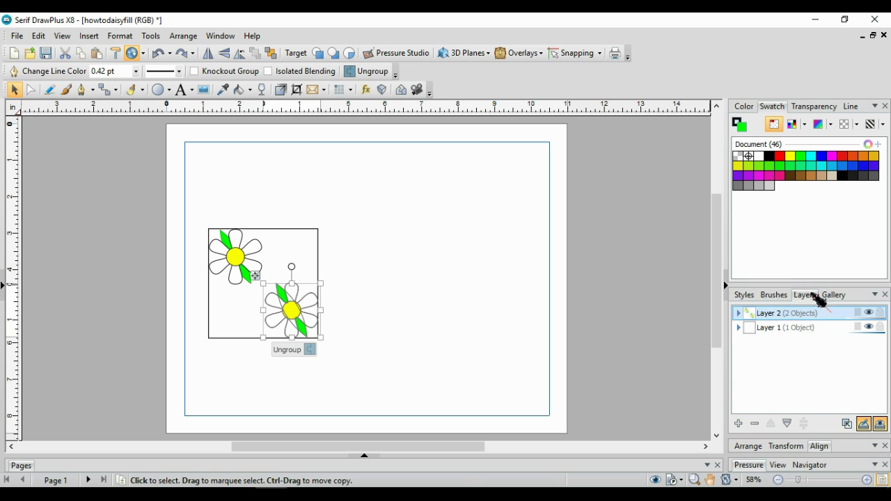
pyautogui.click(875, 329)
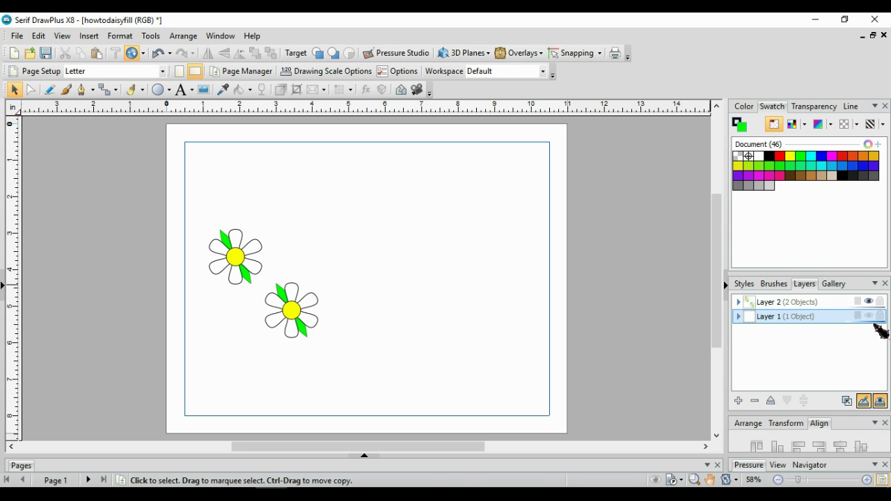
pyautogui.click(825, 305)
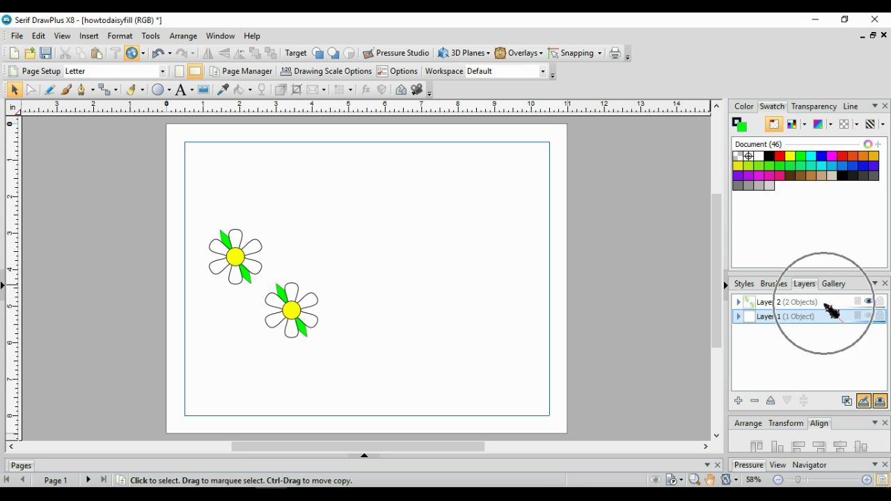
# - Create a vector fill from the two daisies in My Vector Fills and name it "daisy fill"
pyautogui.moveTo(168, 201); pyautogui.dragTo(352, 289)
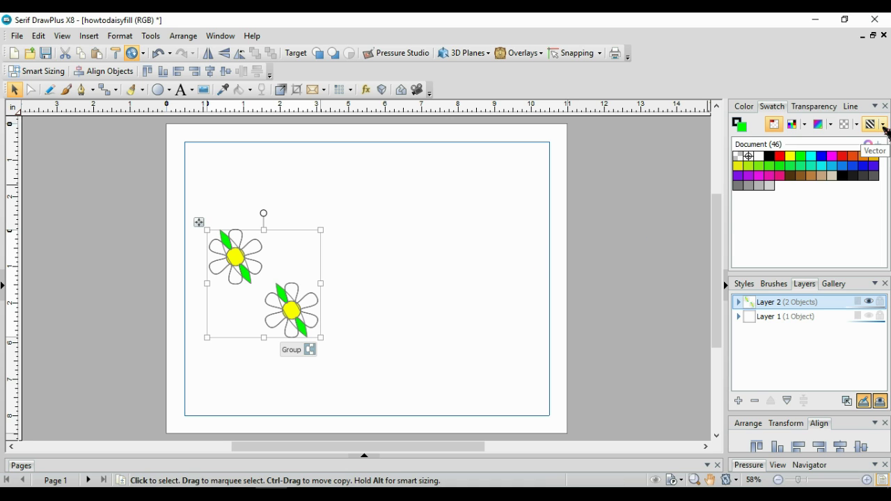
pyautogui.click(884, 126)
pyautogui.click(855, 181)
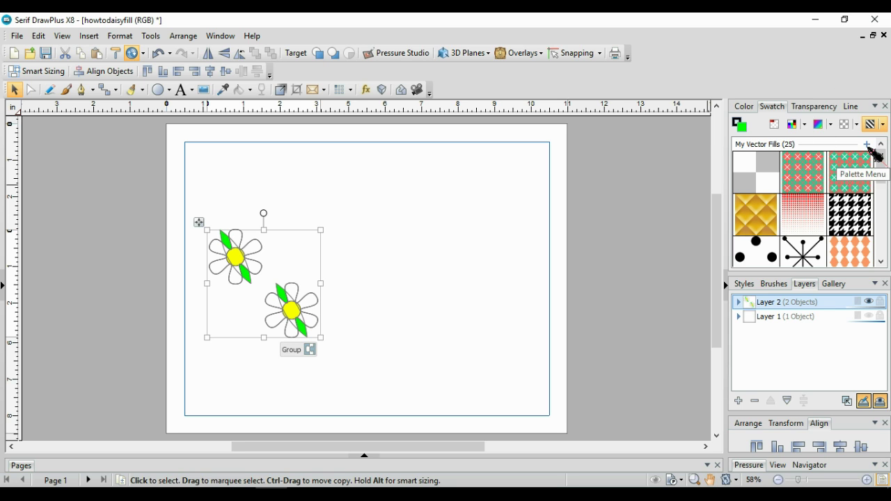
pyautogui.click(867, 144)
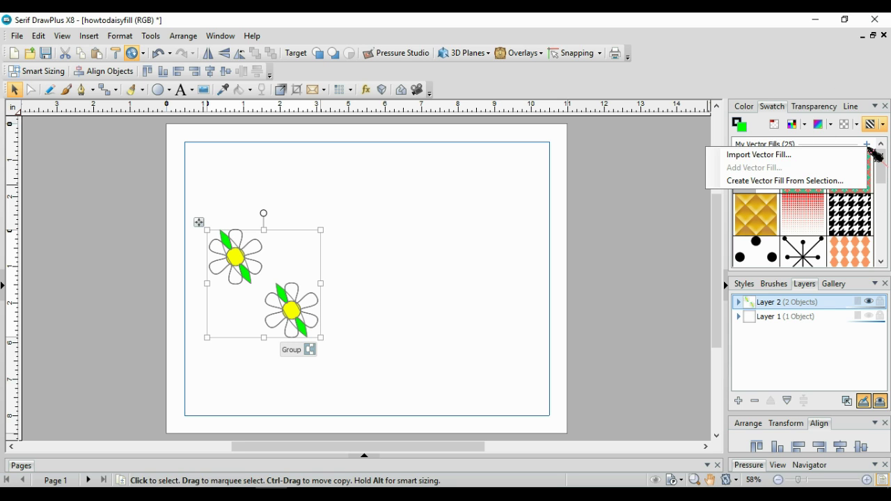
pyautogui.click(848, 181)
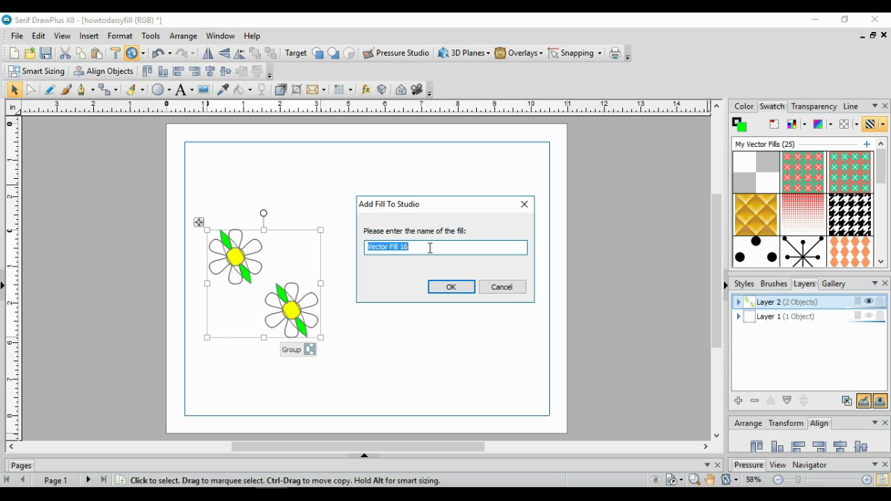
pyautogui.write('daisy fill')
pyautogui.click(461, 288)
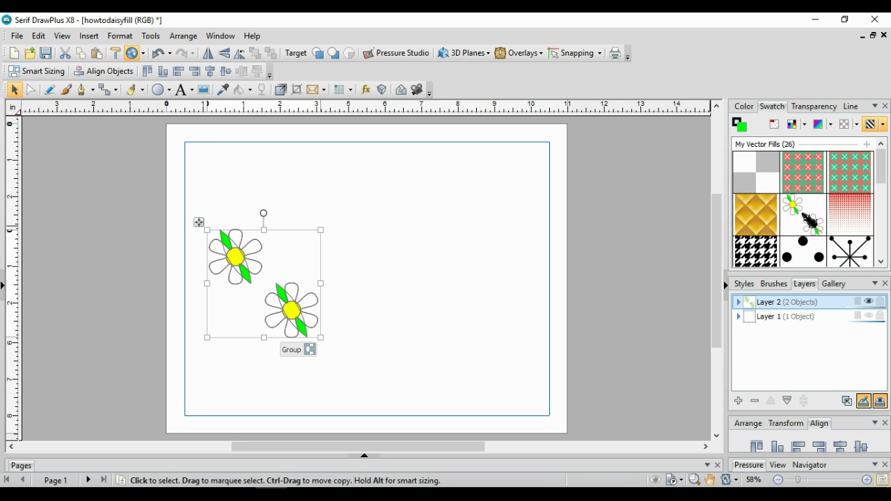
# - Draw a Quick Petal shape about 3.4 by 2.7 in on the page's upper right and apply the daisy vector fill
pyautogui.click(168, 90)
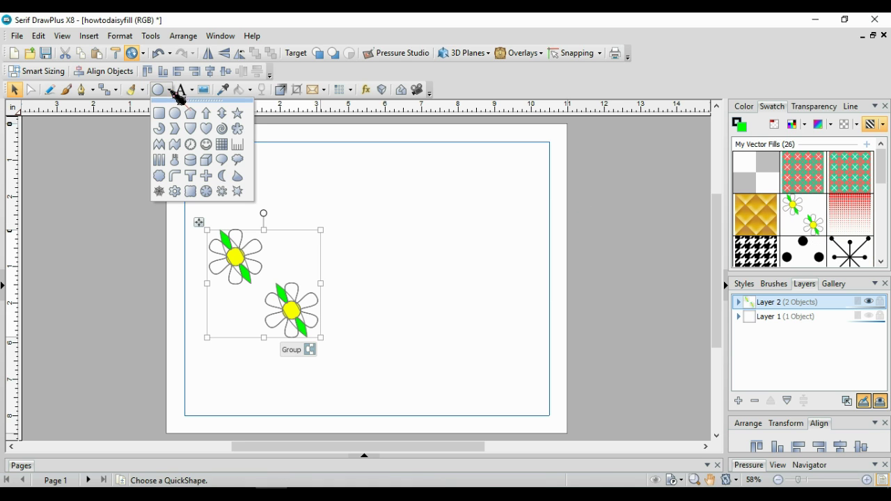
pyautogui.click(237, 122)
pyautogui.moveTo(371, 179); pyautogui.dragTo(498, 282)
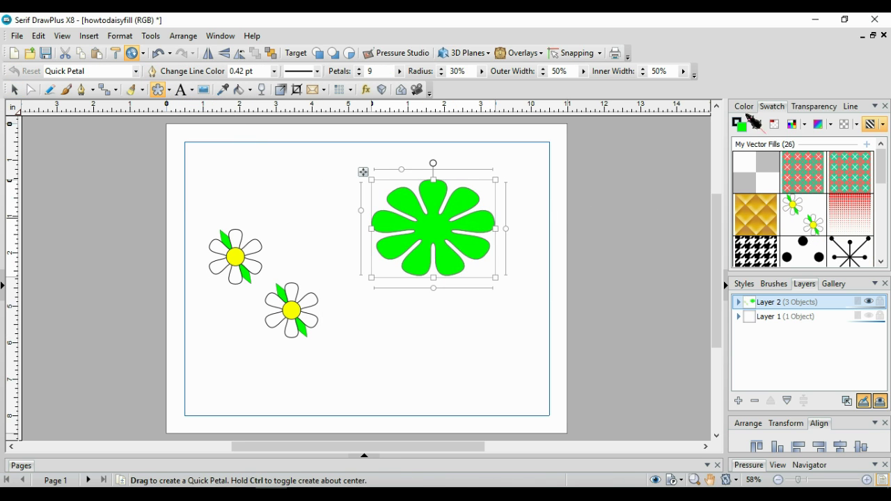
pyautogui.click(807, 221)
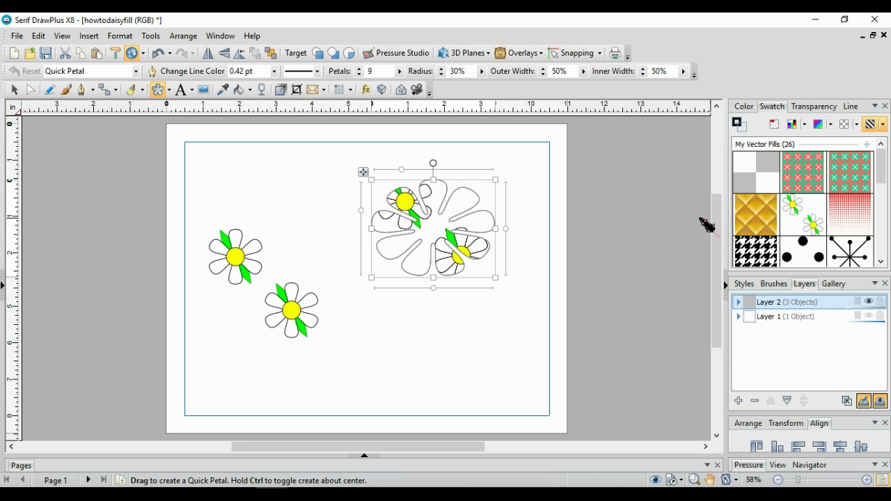
# - Shrink and slightly rotate the daisy pattern inside the petal shape with the Fill tool so it repeats, and deselect the shape
pyautogui.click(240, 90)
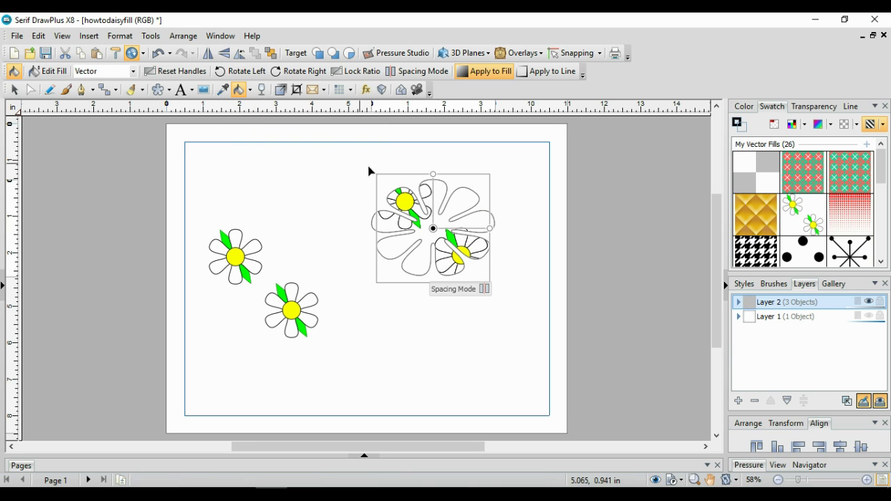
pyautogui.moveTo(437, 212); pyautogui.dragTo(434, 217)
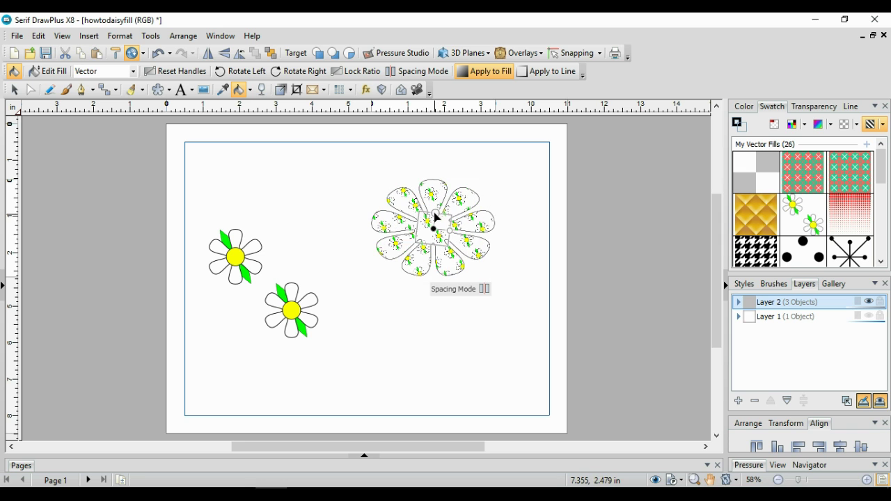
pyautogui.press('Escape')
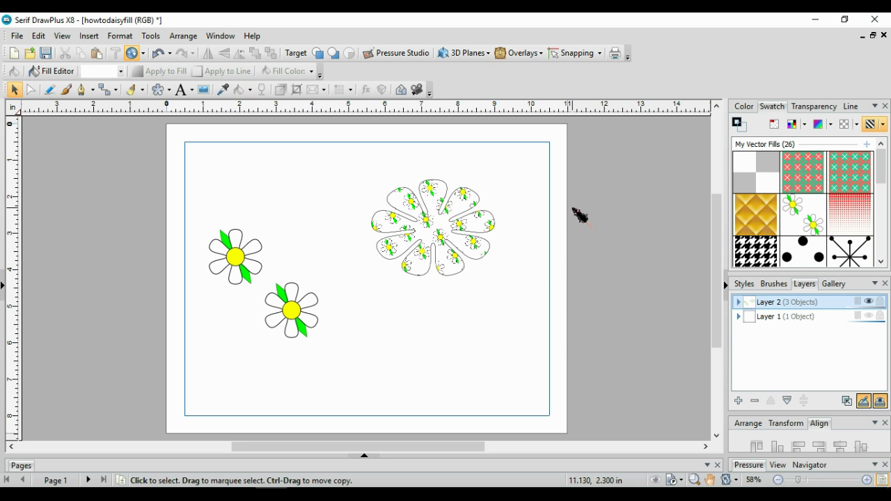